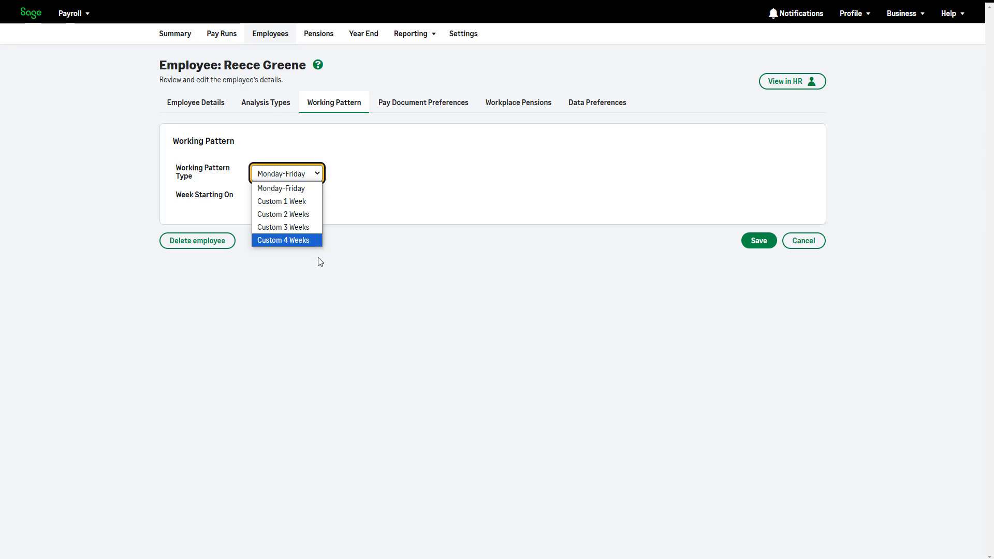
Save a Custom 3 Weeks working pattern with Mon–Wed in week 1, Tue–Thu in week 2 and Wed–Fri in week 3.
left_click(313, 227)
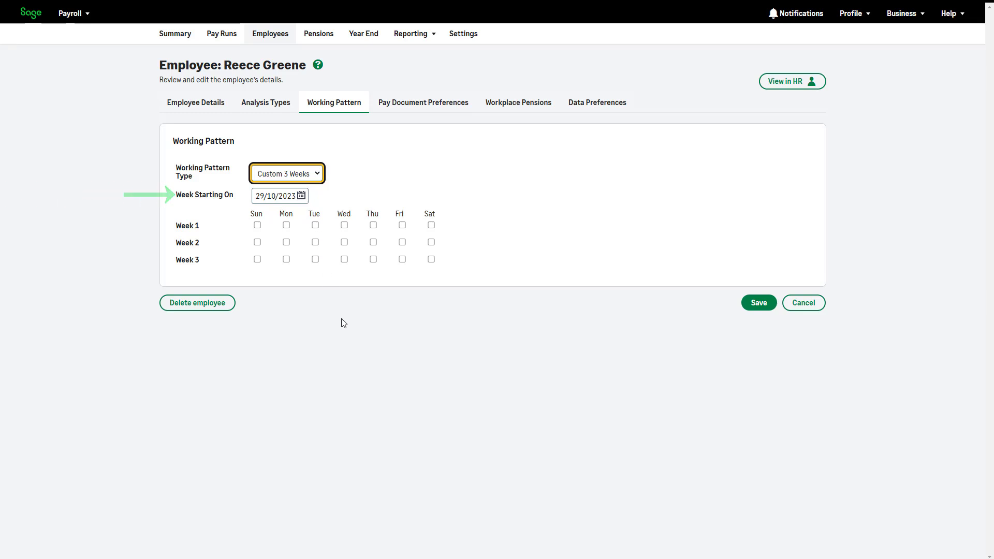
left_click(286, 225)
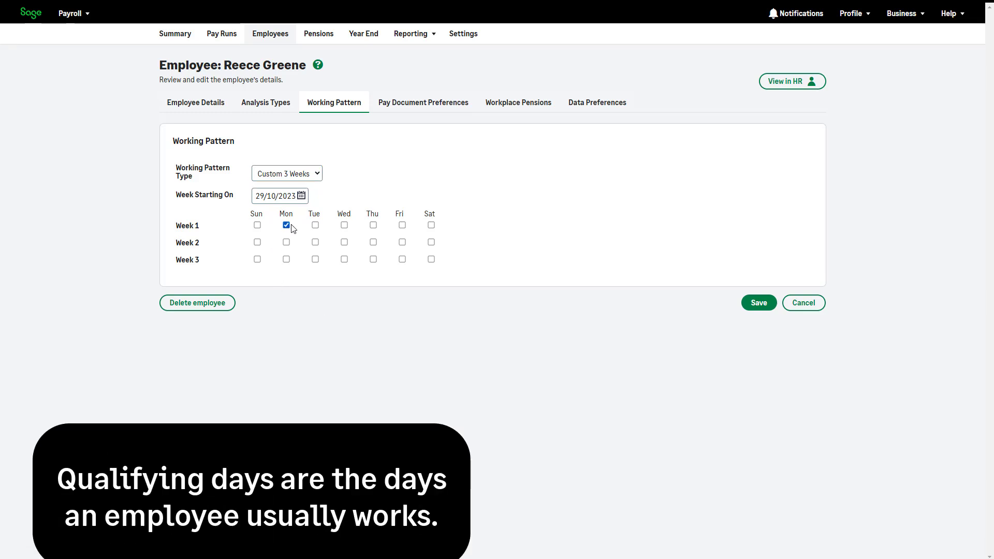
left_click(315, 225)
left_click(344, 227)
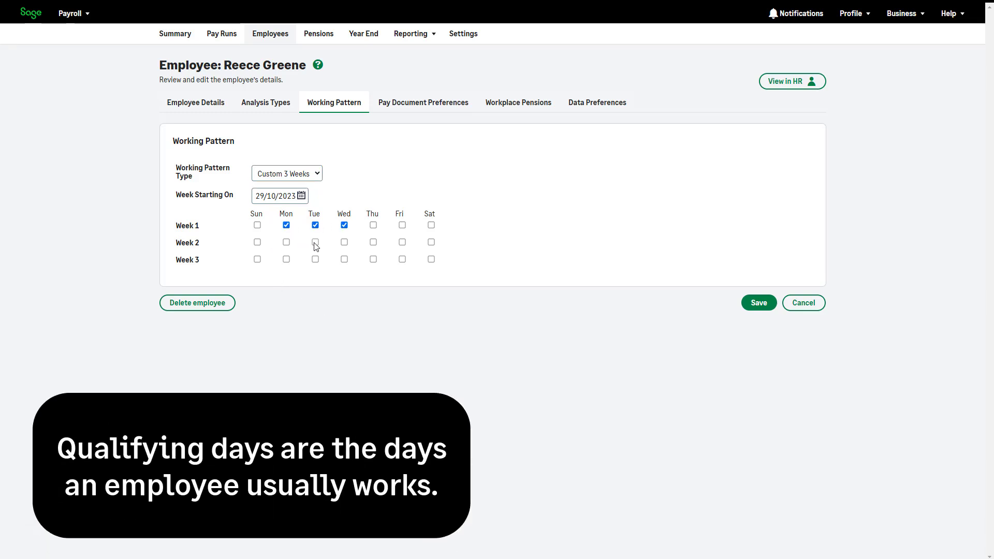
left_click(315, 243)
left_click(344, 242)
left_click(373, 243)
left_click(344, 259)
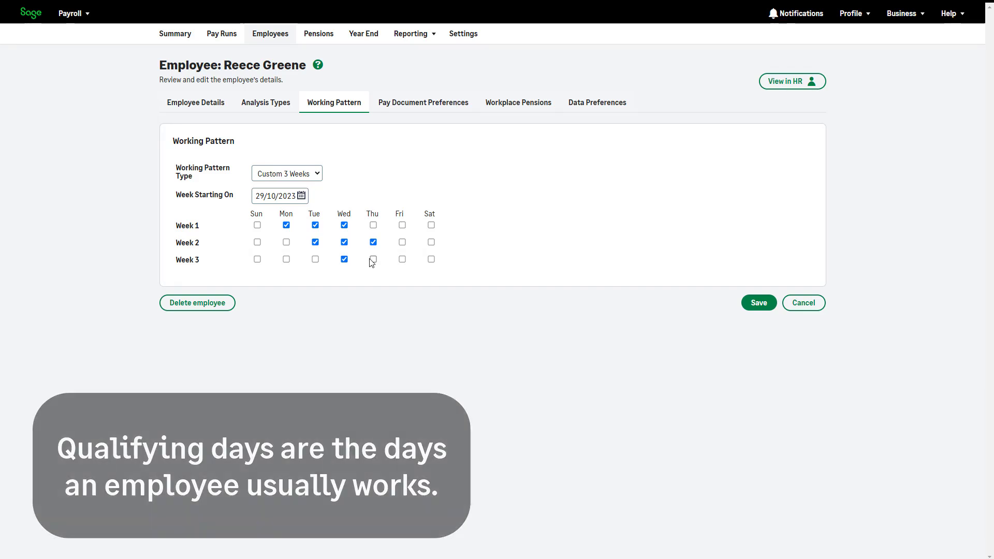
left_click(373, 259)
left_click(402, 260)
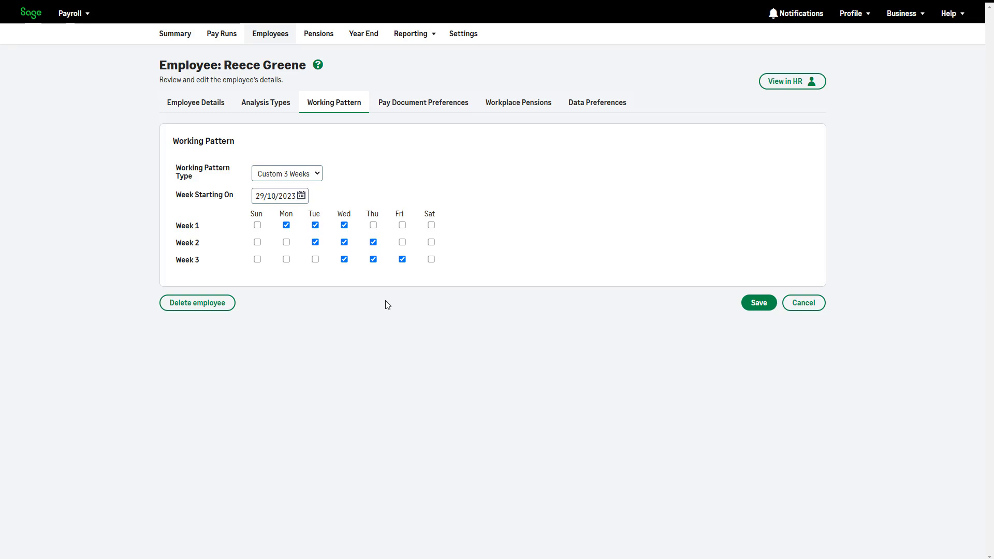
left_click(767, 307)
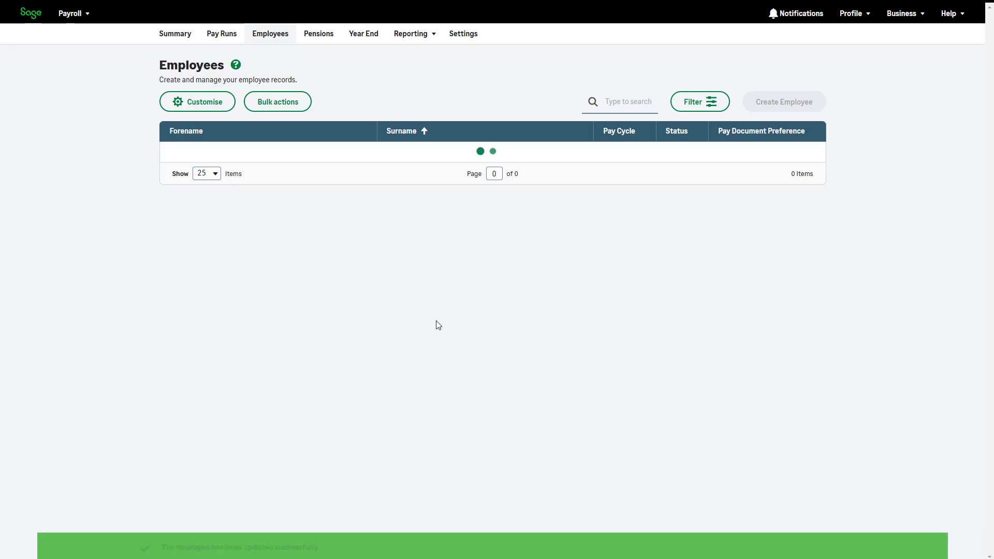
Start processing the monthly pay run from the payroll summary and accept the pay date 28/02/2025.
left_click(187, 37)
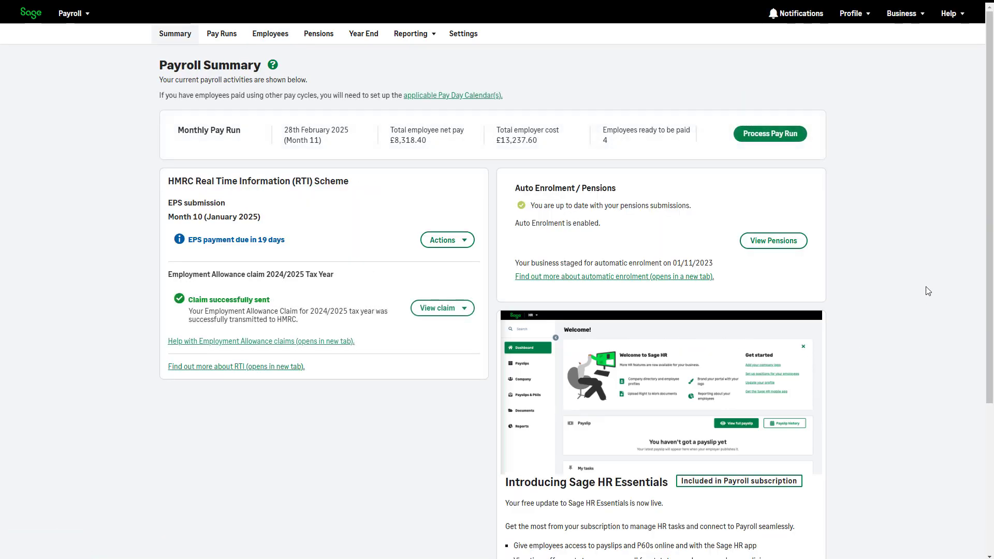
left_click(800, 146)
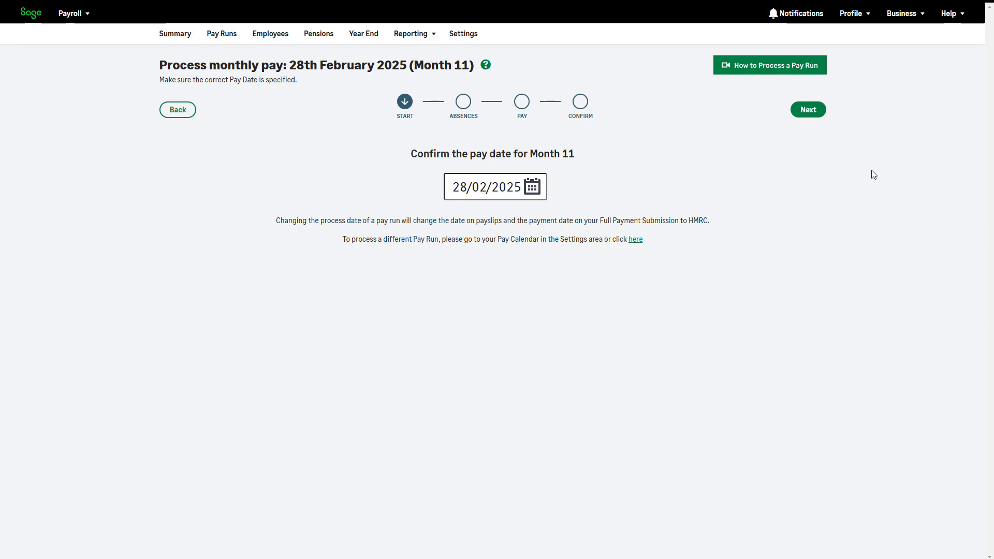
left_click(812, 112)
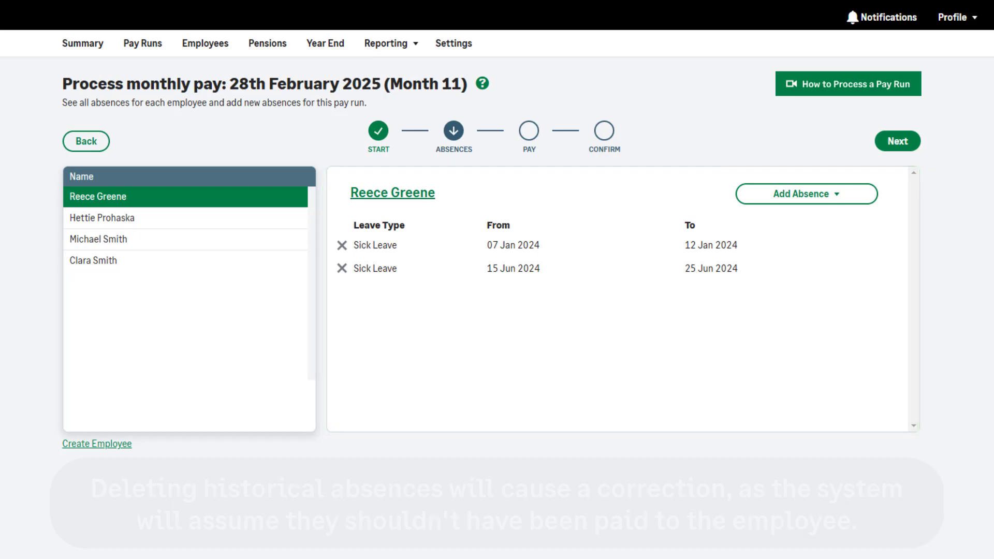
Start a Sickness absence for the second employee listed, with contact received set to Yes and pregnancy-related illness left unticked.
left_click(236, 228)
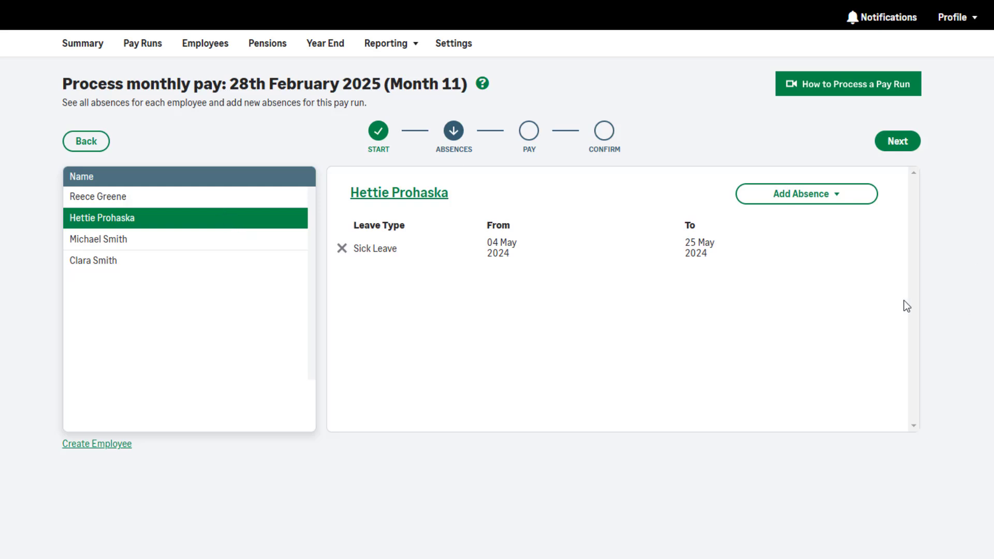
left_click(850, 199)
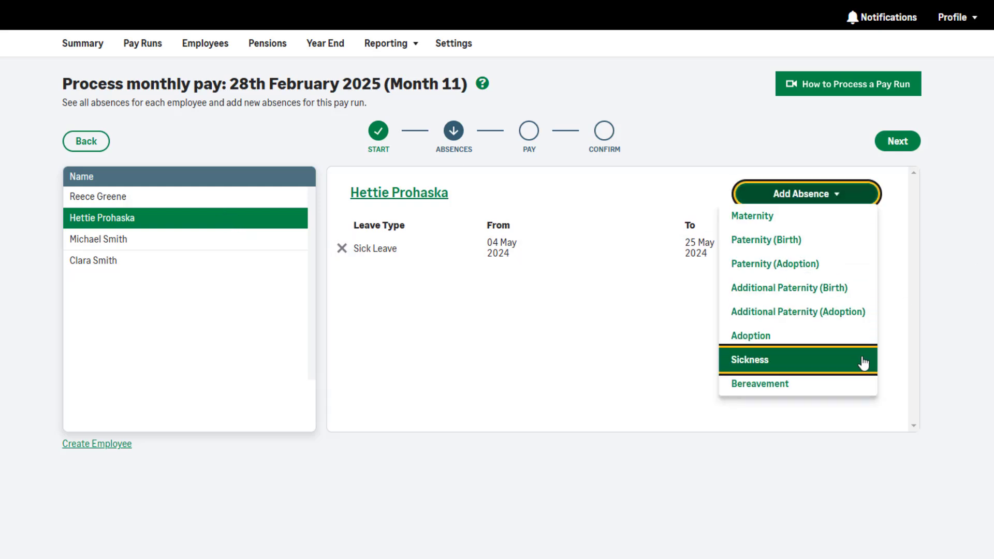
left_click(863, 364)
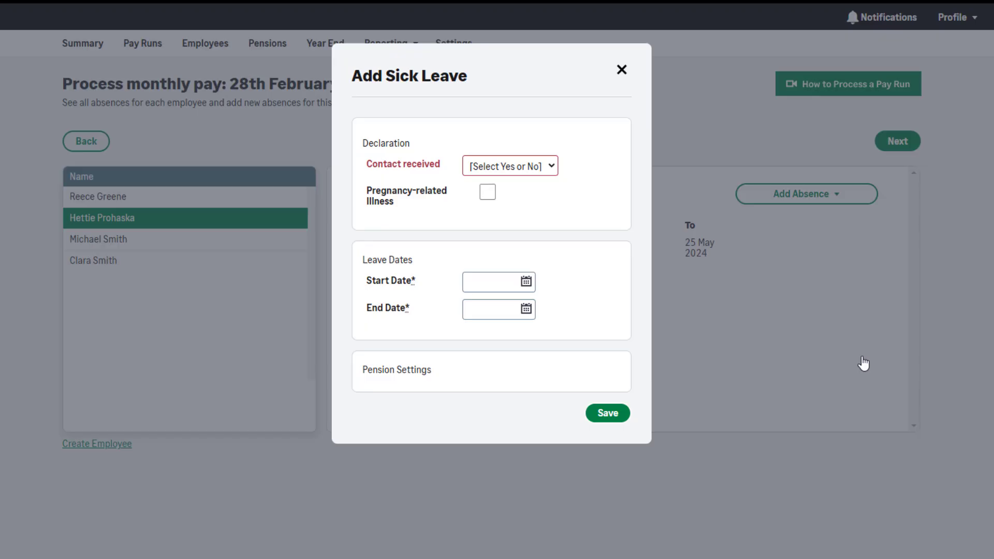
left_click(553, 166)
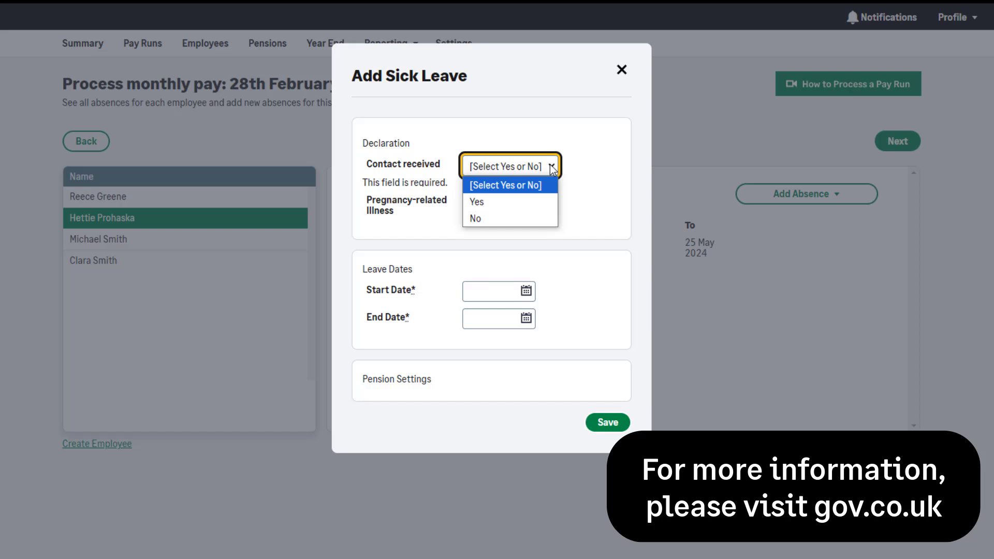
left_click(538, 202)
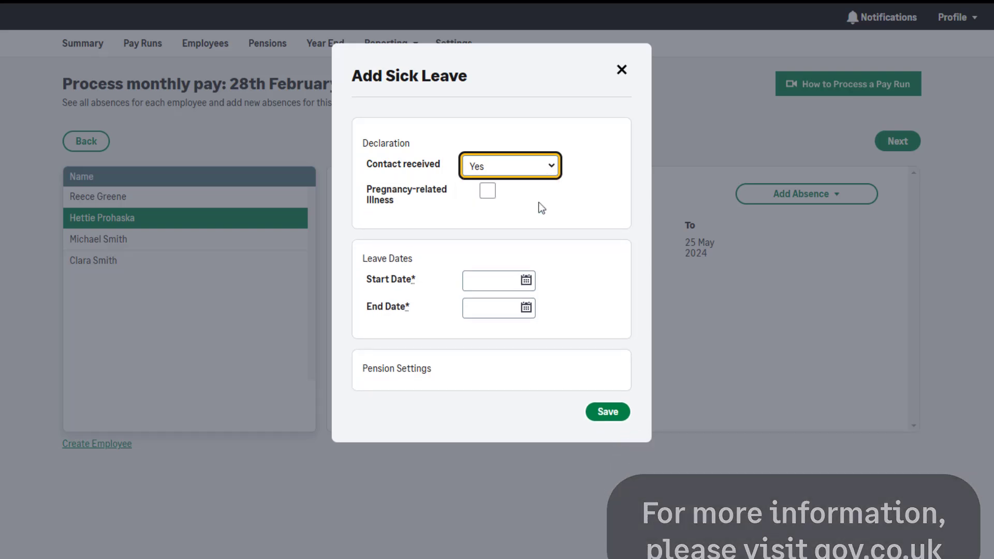
left_click(573, 269)
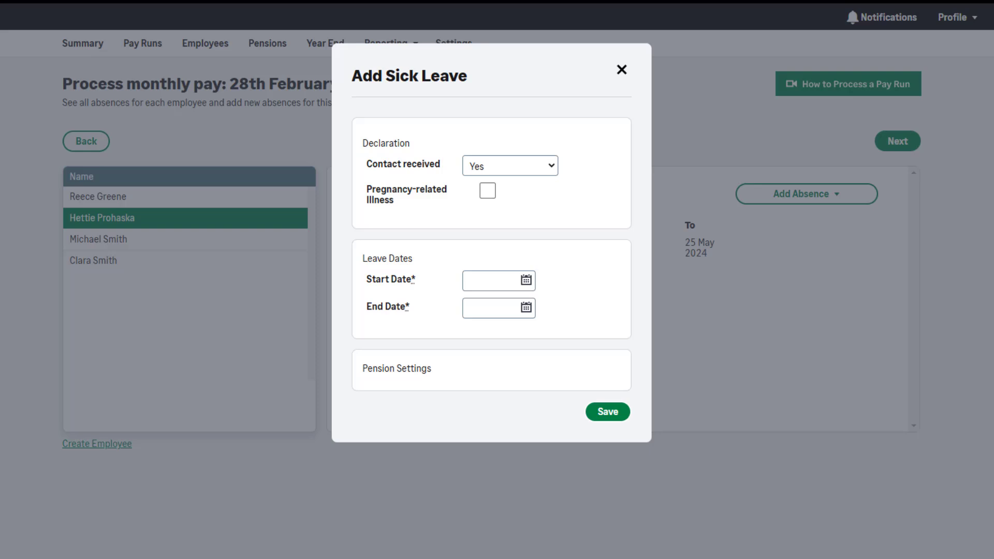
left_click(488, 192)
Set the sick leave start date to 09/02/2025 and the end date to 18/02/2025.
left_click(525, 280)
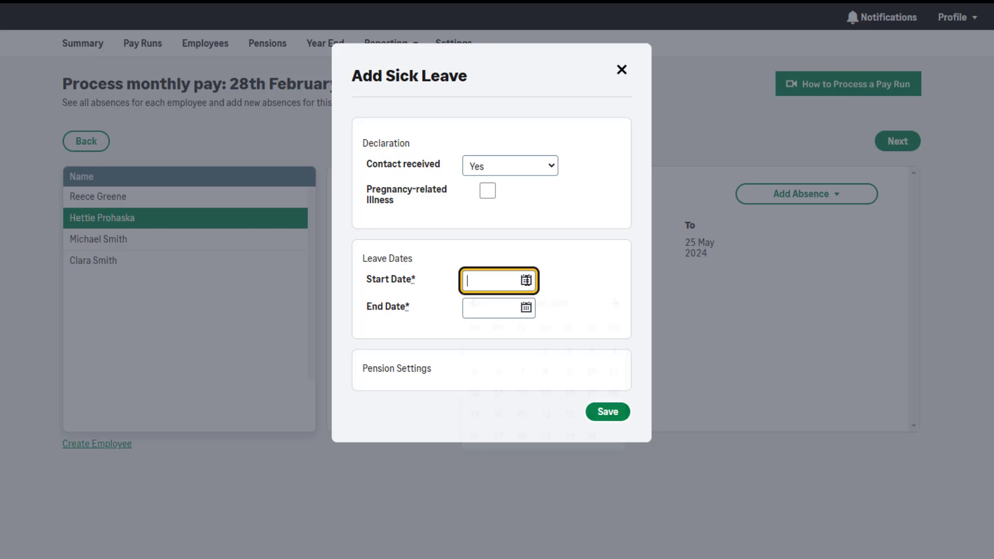
left_click(610, 304)
left_click(474, 393)
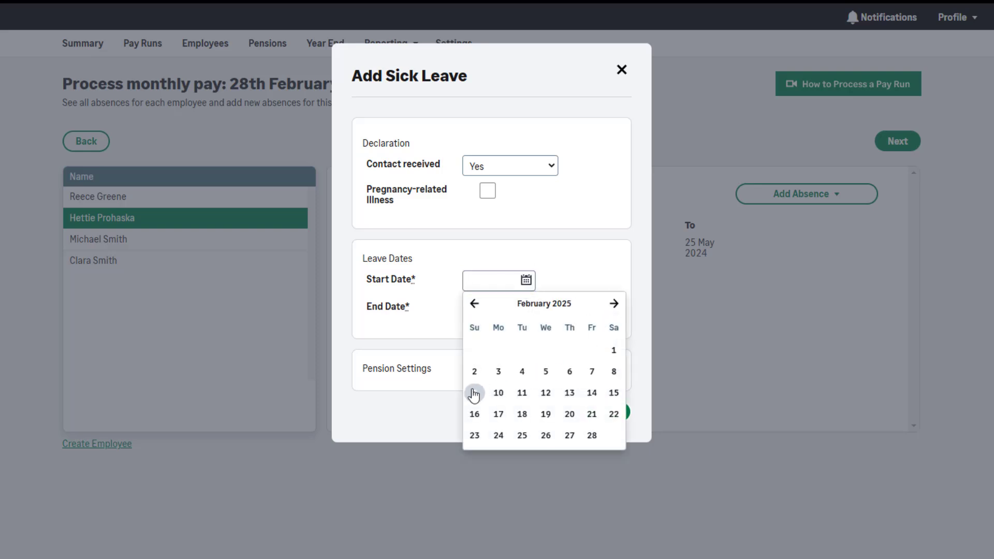
left_click(526, 307)
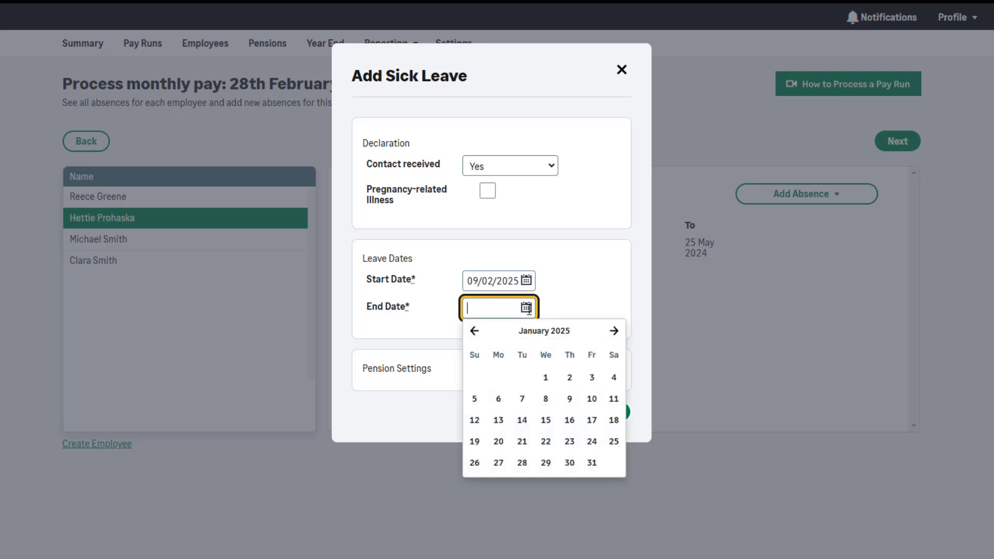
left_click(612, 330)
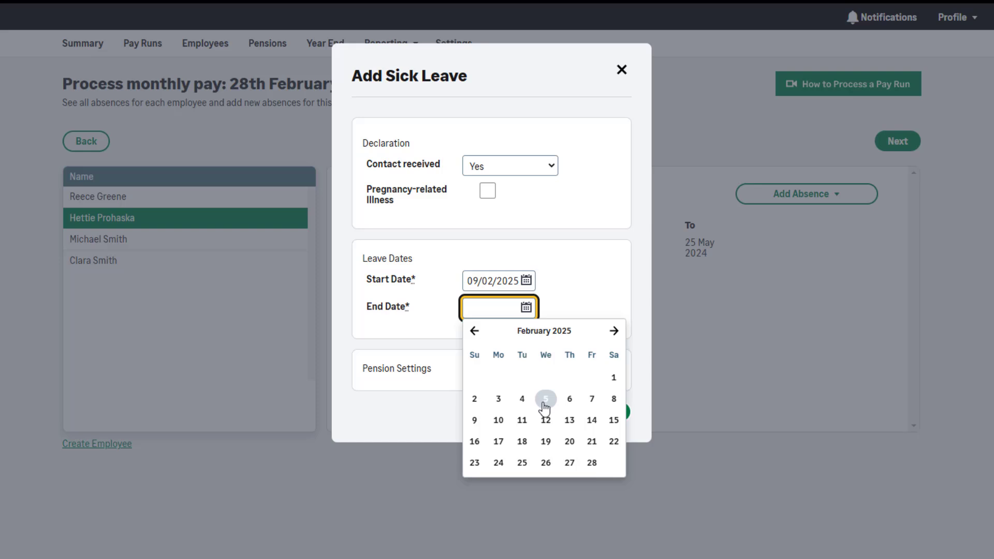
left_click(523, 443)
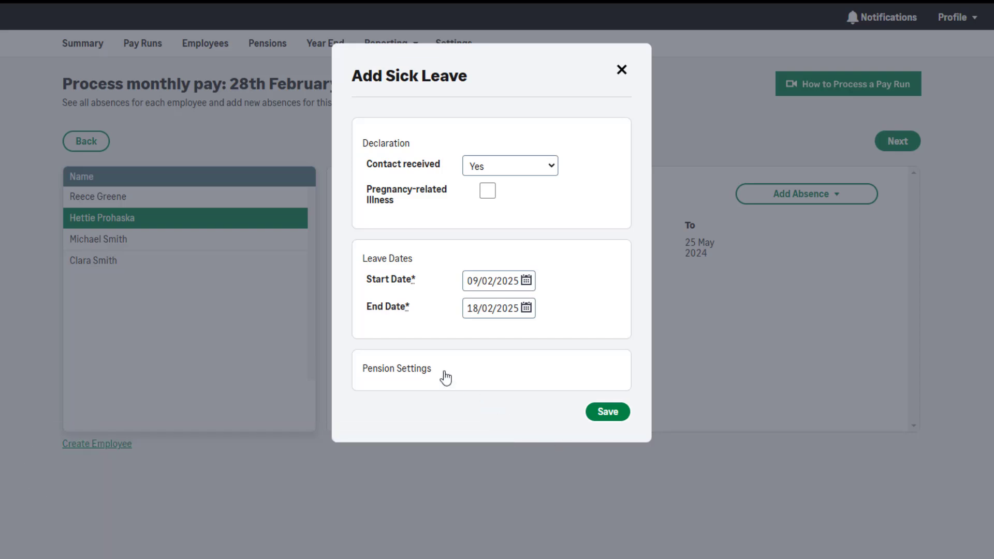
Expand the pension settings of the sick leave and save the absence.
left_click(389, 371)
left_click(568, 380)
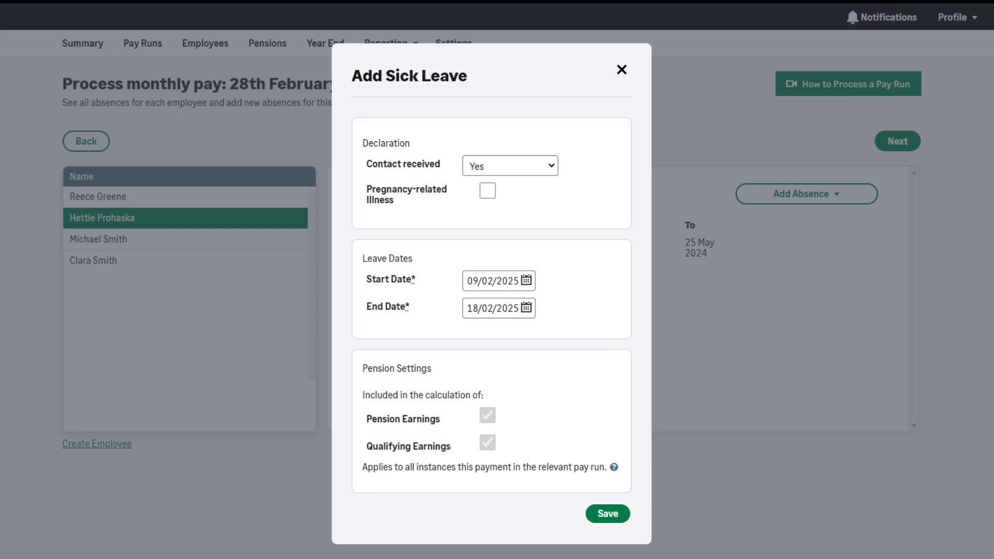
left_click(607, 514)
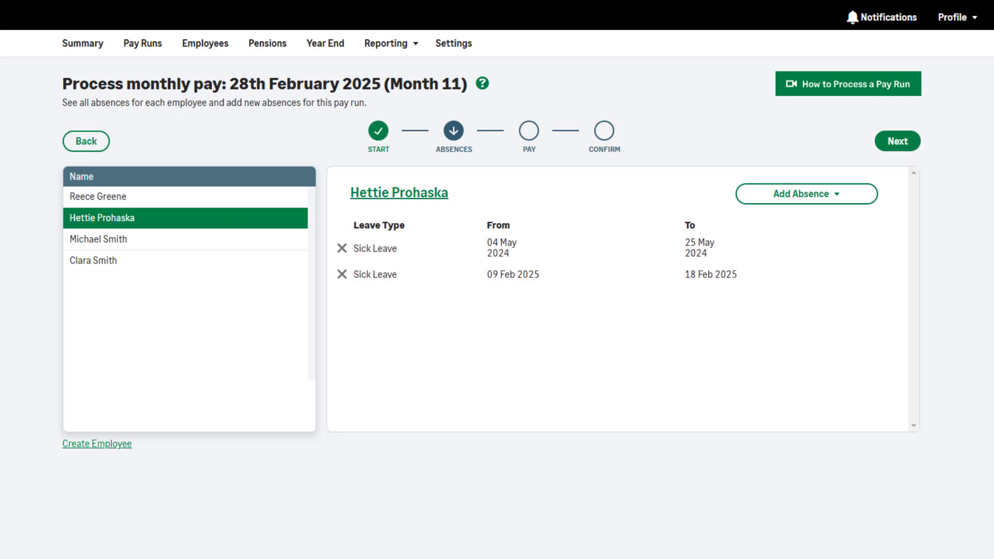
Continue to the pay stage and review the second employee's statutory sick pay details without changing the calculated amount.
left_click(900, 141)
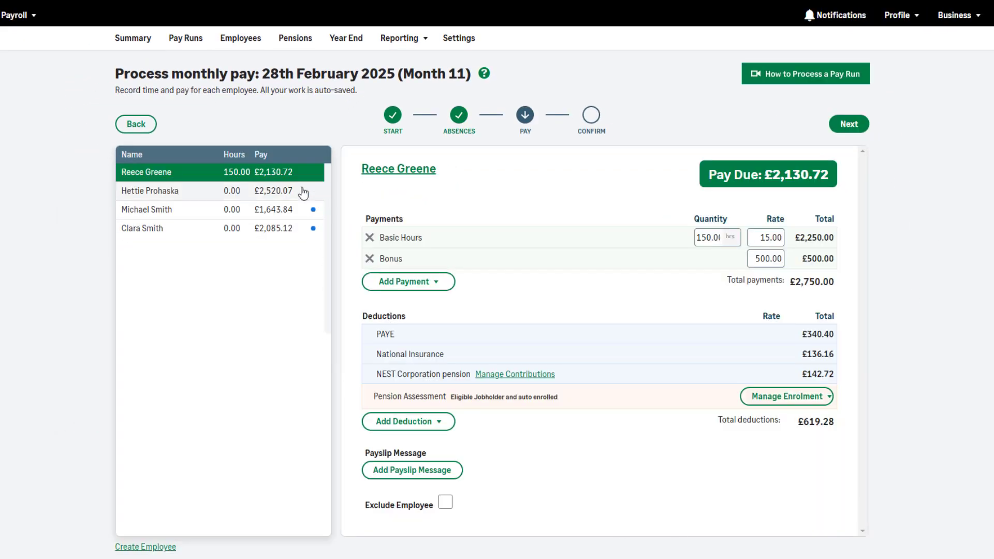
left_click(303, 193)
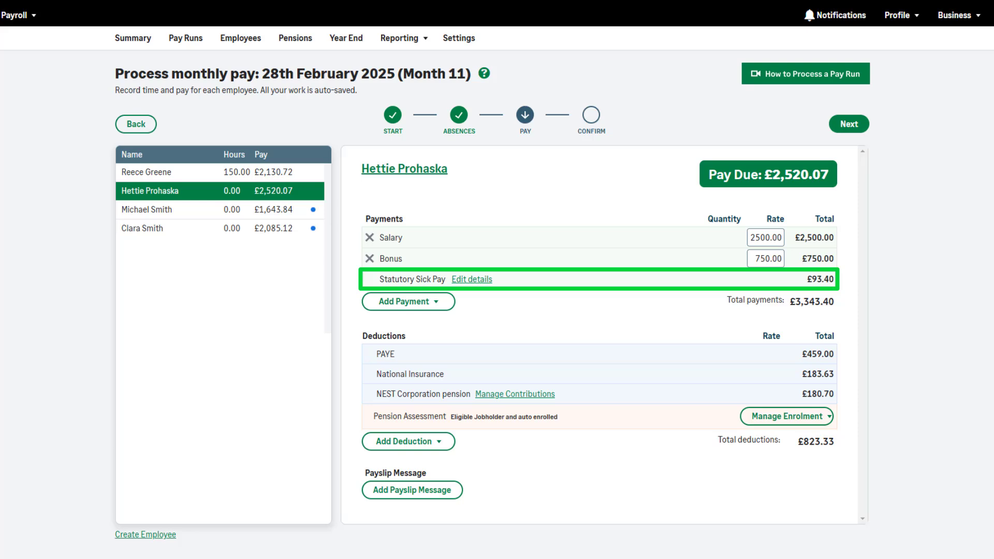
left_click(472, 280)
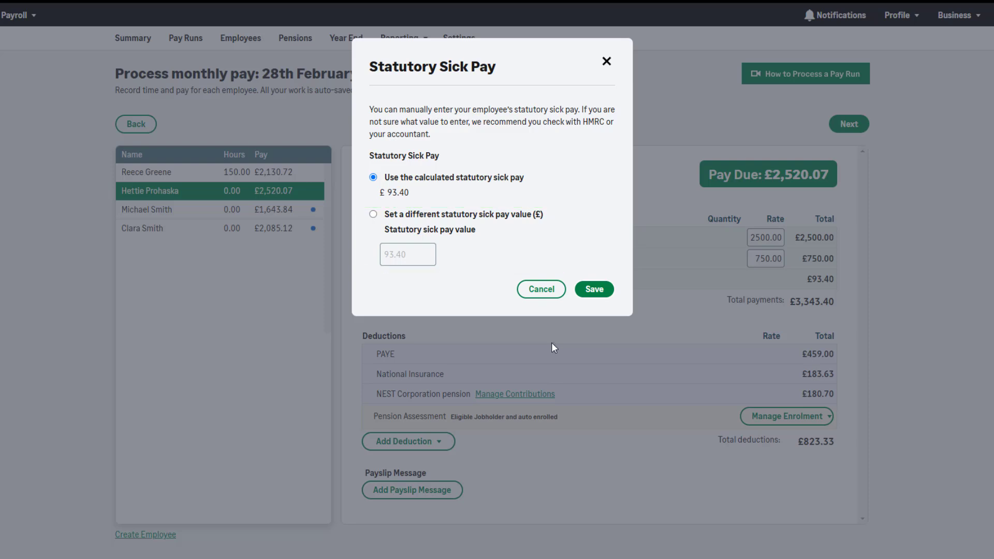
left_click(606, 62)
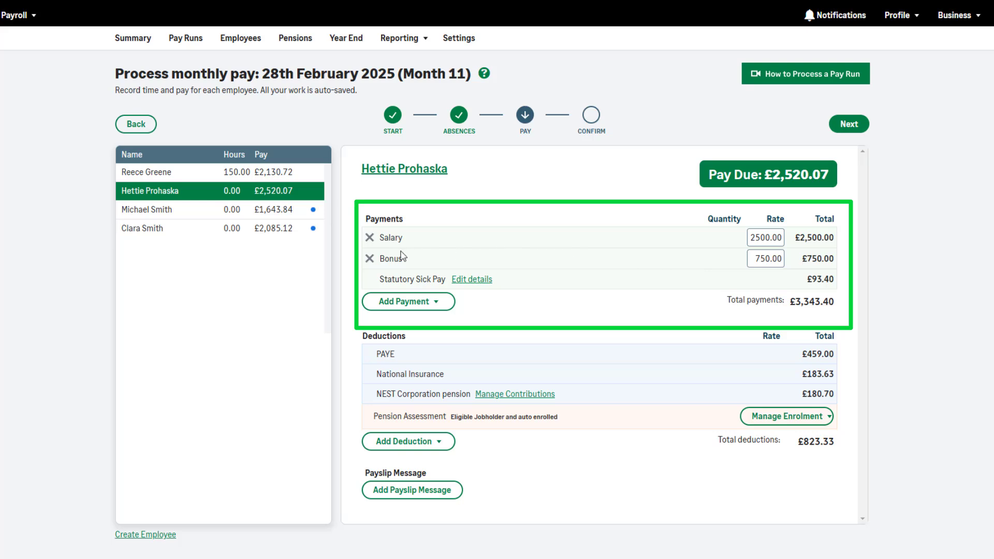
Remove the Bonus payment from the second employee's pay and set the Salary rate to 0.
left_click(370, 259)
left_click(765, 240)
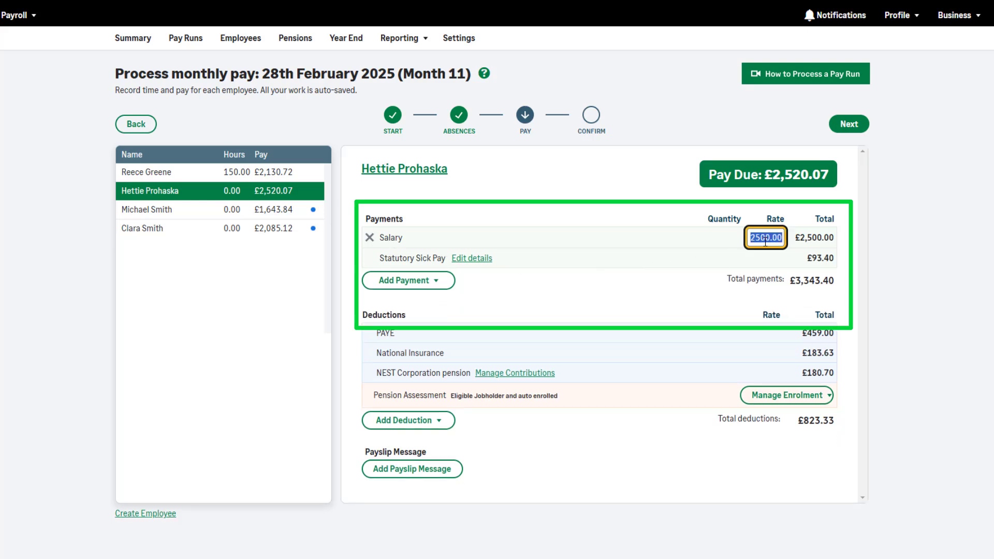
type("0")
left_click(727, 317)
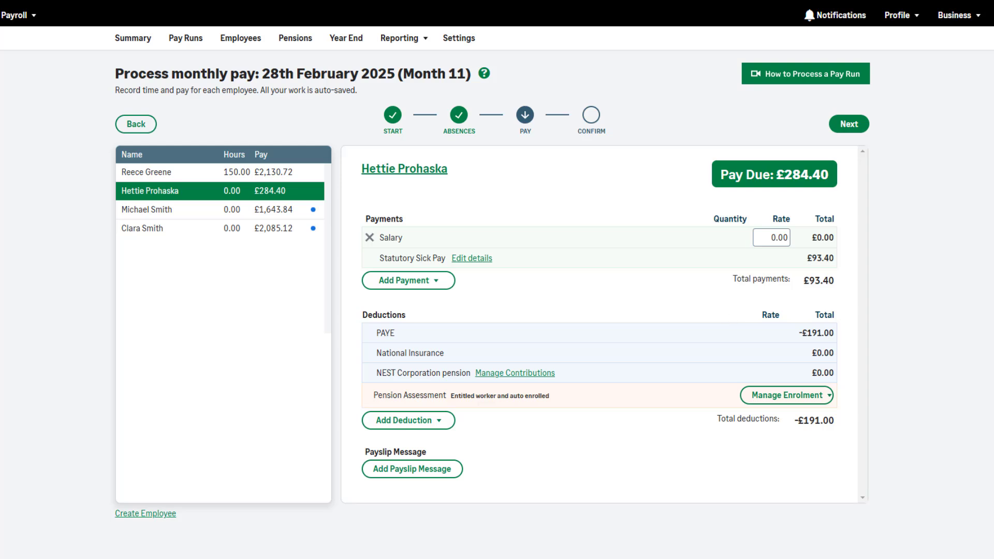
Set the second employee's Salary rate to 2406.60 and continue to the pay run's confirmation stage.
left_click(770, 237)
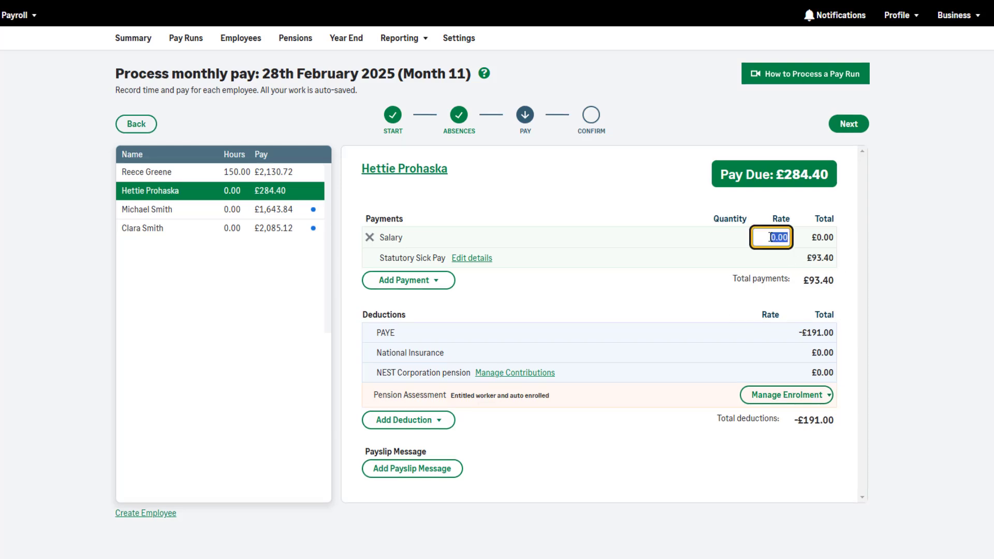
type("2406.60")
left_click(901, 270)
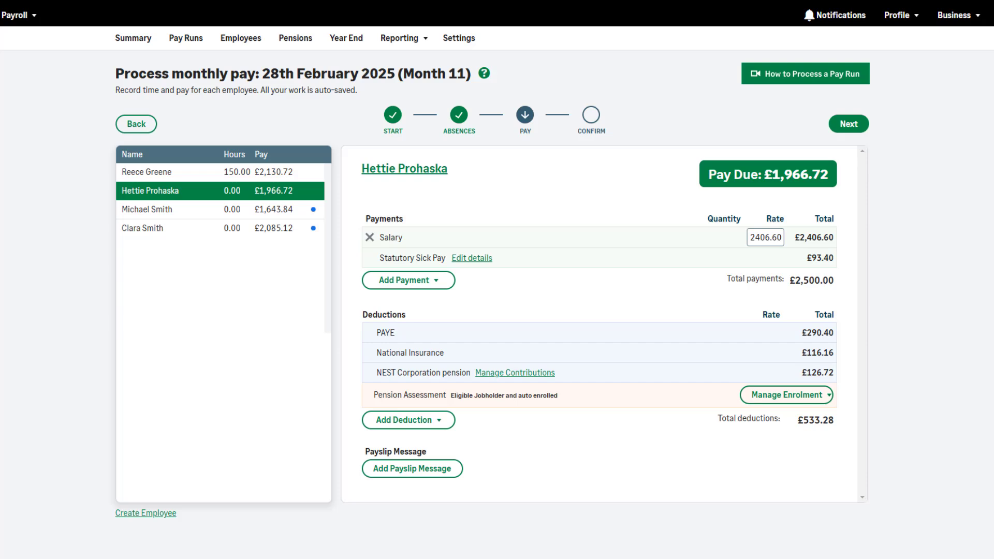
left_click(846, 131)
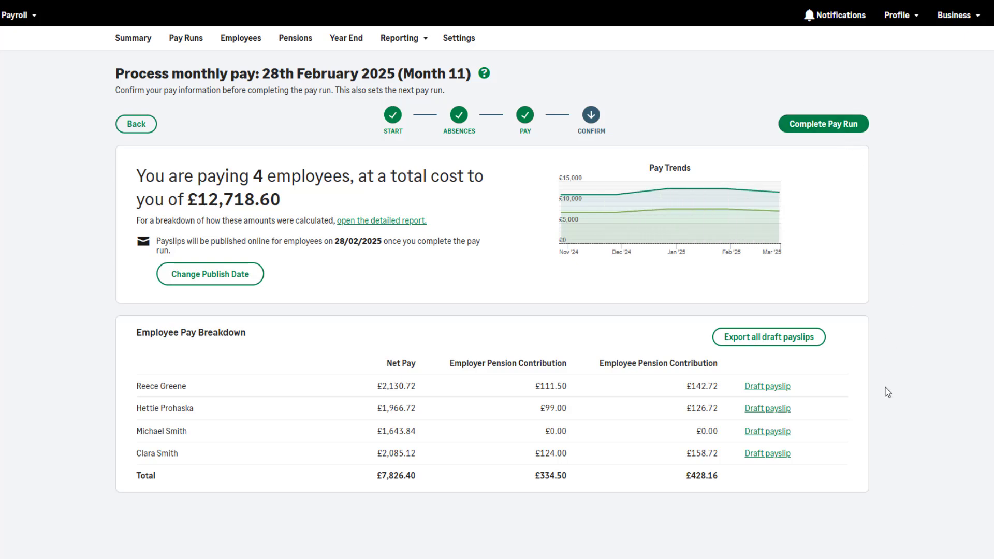
Open the second employee's draft payslip and the detailed pay report, and examine the report's statutory pay, liability and payment method sections.
left_click(769, 409)
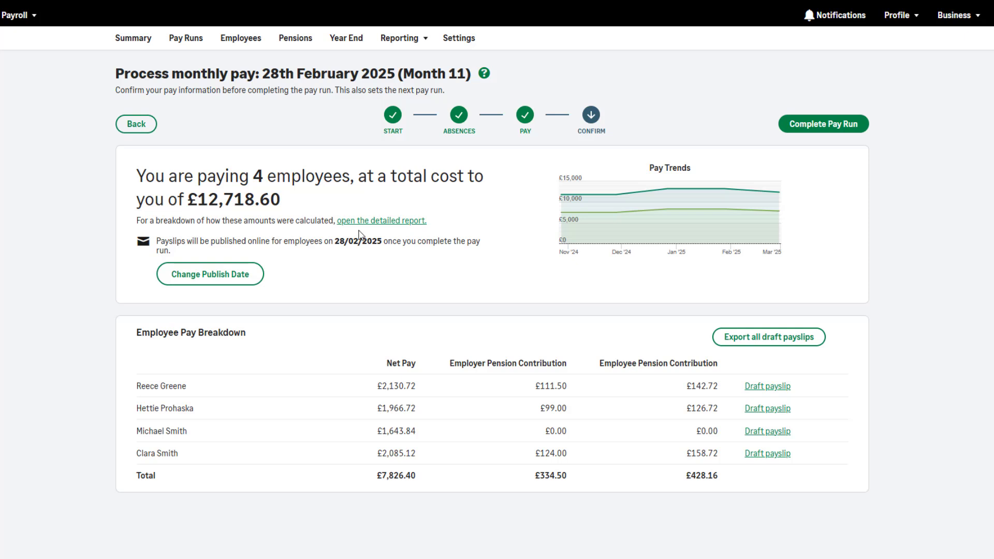
left_click(360, 224)
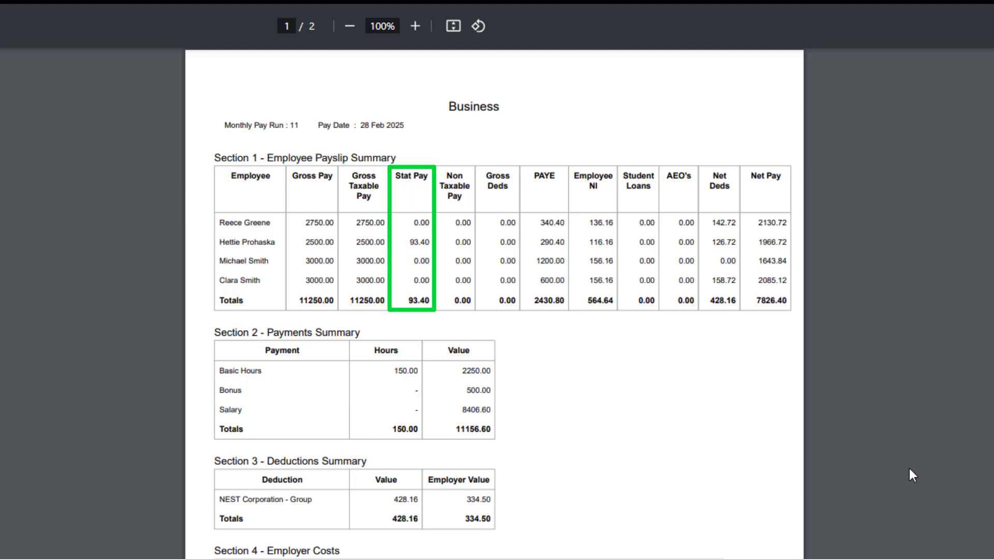
scroll(908, 466, "down", 8)
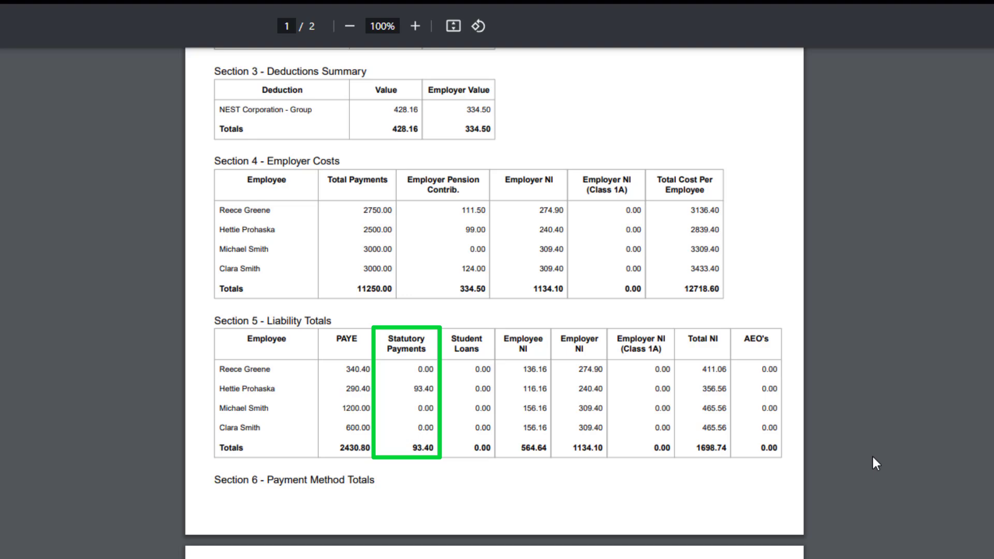
scroll(856, 453, "down", 10)
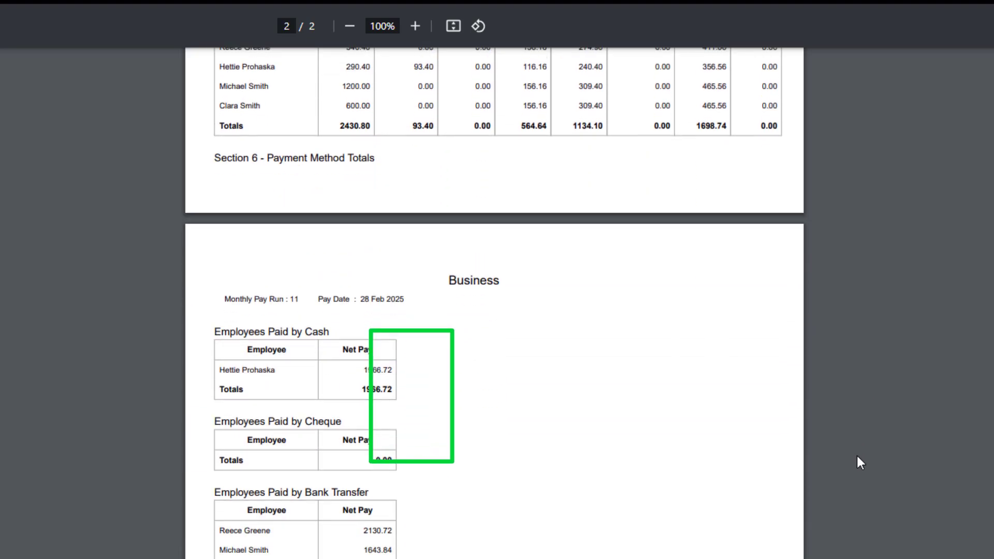
scroll(855, 454, "down", 5)
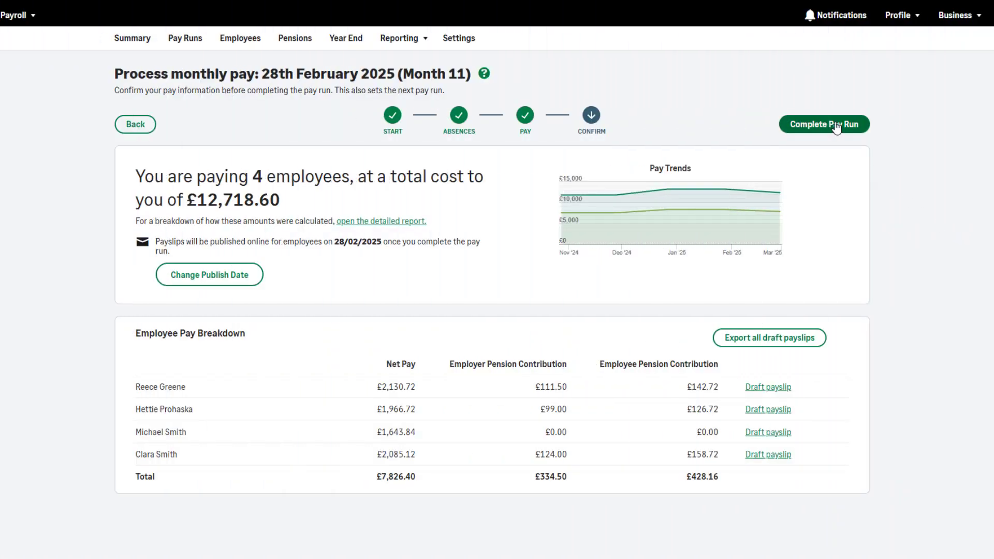
Complete the pay run and submit the Full Payment Submission to HMRC.
left_click(835, 127)
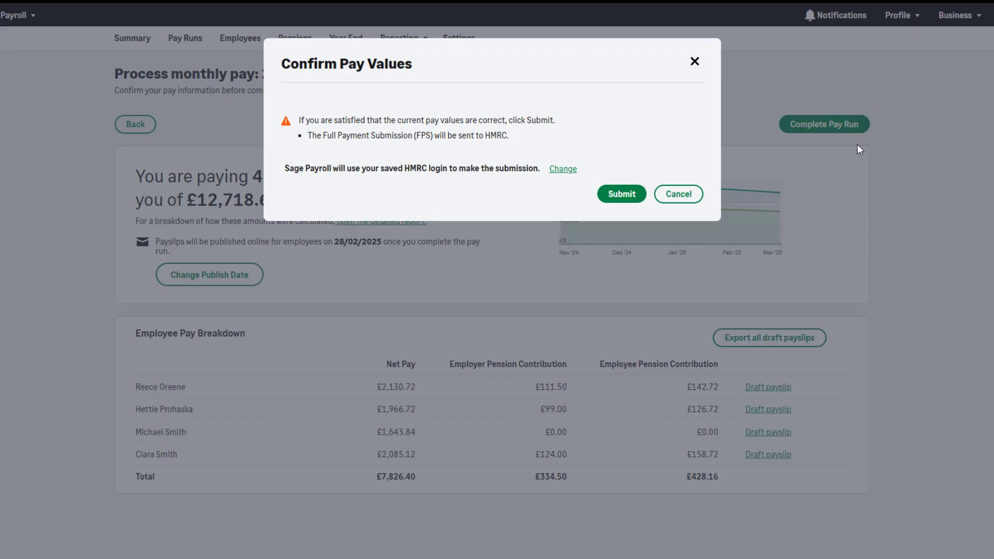
left_click(621, 194)
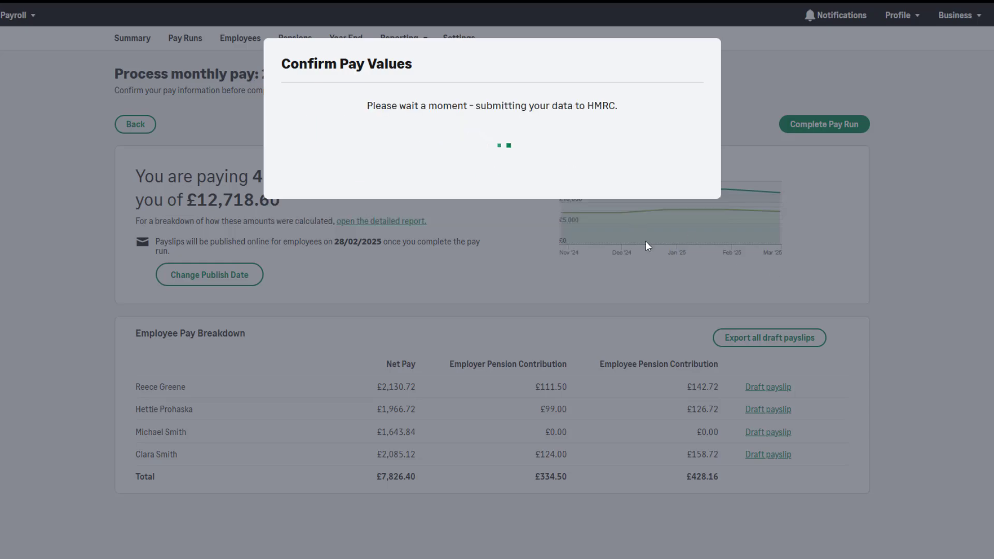